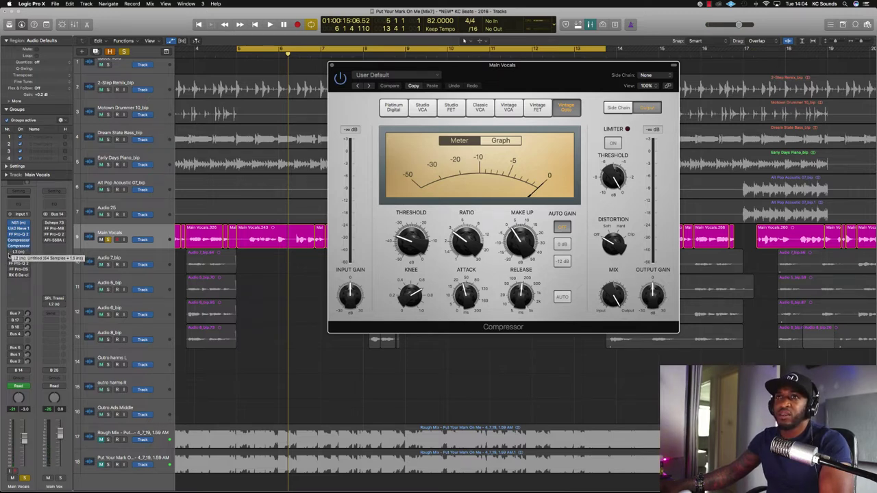
Step: Audition the Waves L2 limiter on Main Vocals during playback, then close both plugin windows
left_click(20, 253)
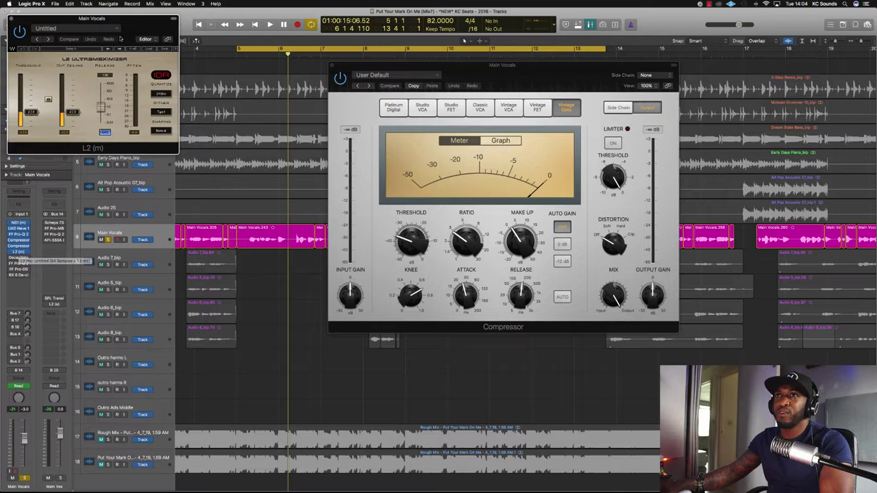
left_click_drag(142, 27, 399, 146)
key("space")
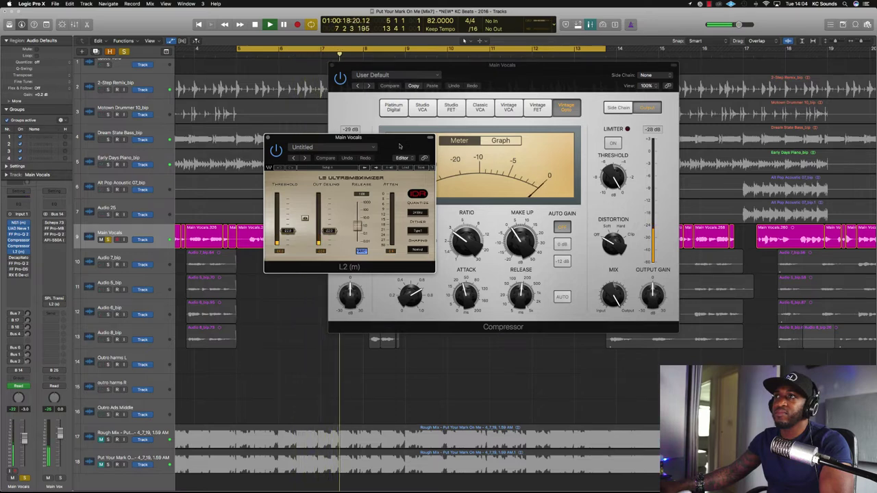
key("space")
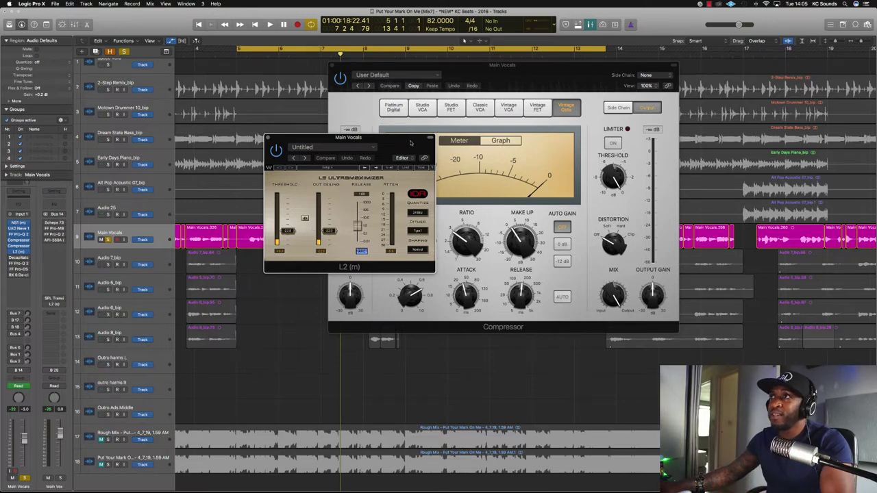
key("v")
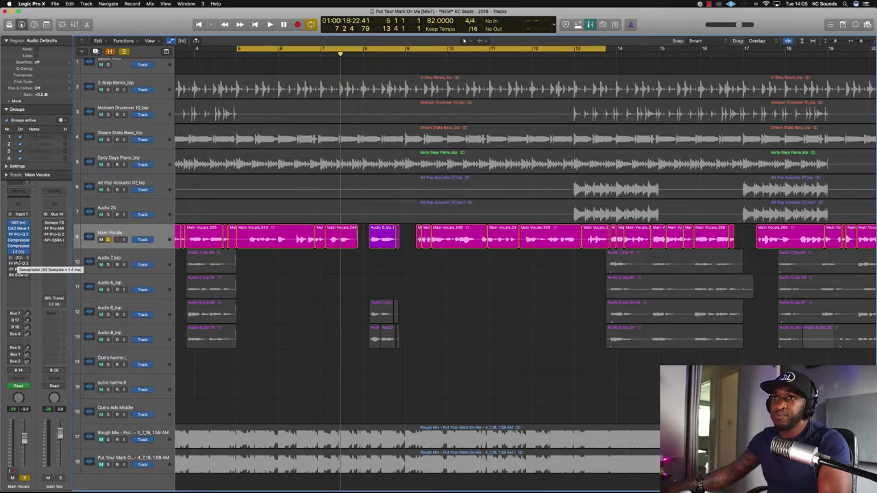
left_click(19, 258)
left_click_drag(200, 43, 496, 207)
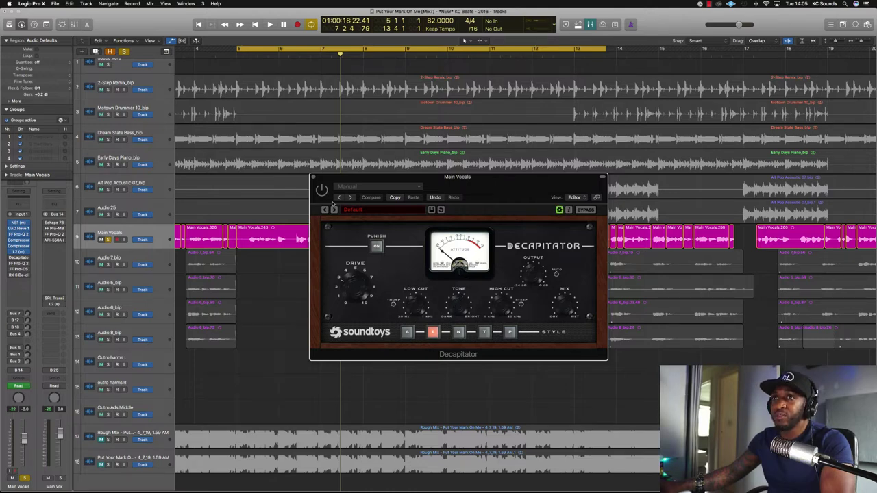
key("space")
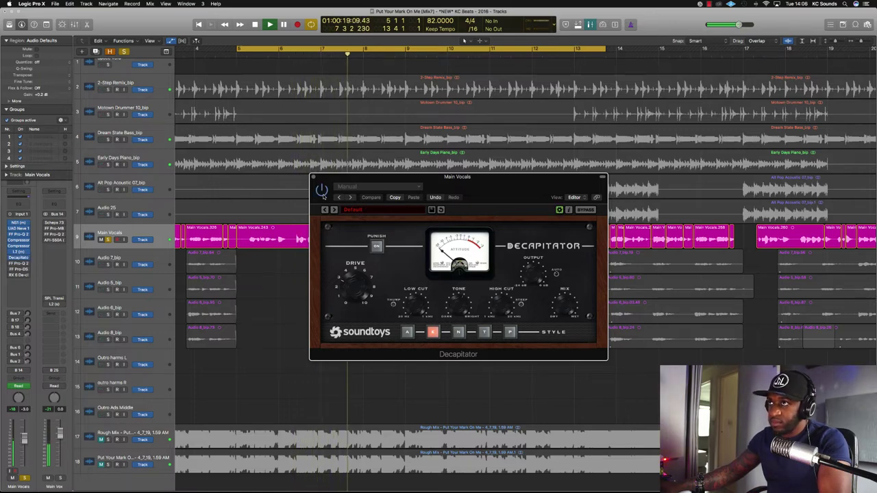
left_click(314, 178)
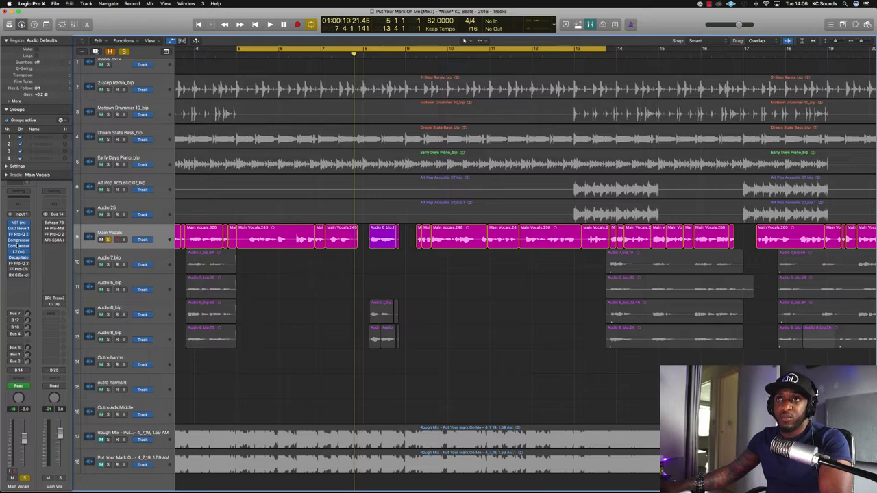
key("space")
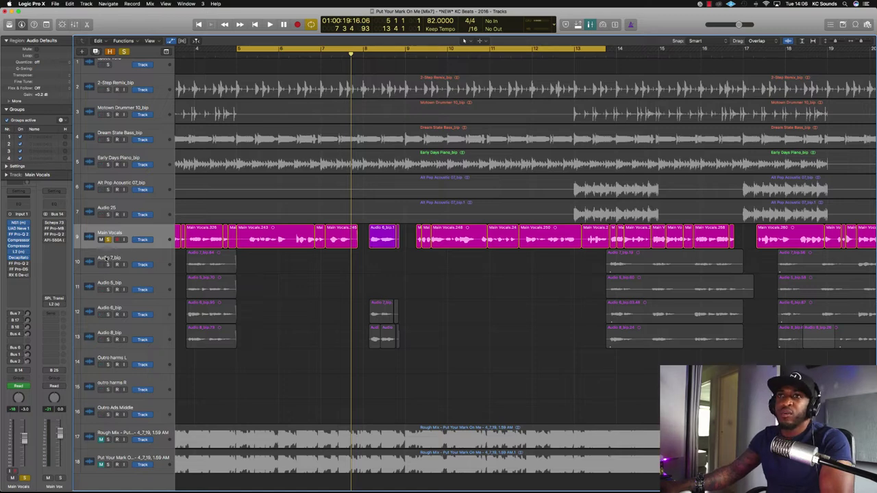
Step: Open both FF Pro-Q 2 EQs on Main Vocals and listen to them during playback
left_click(19, 233)
left_click_drag(188, 41, 468, 129)
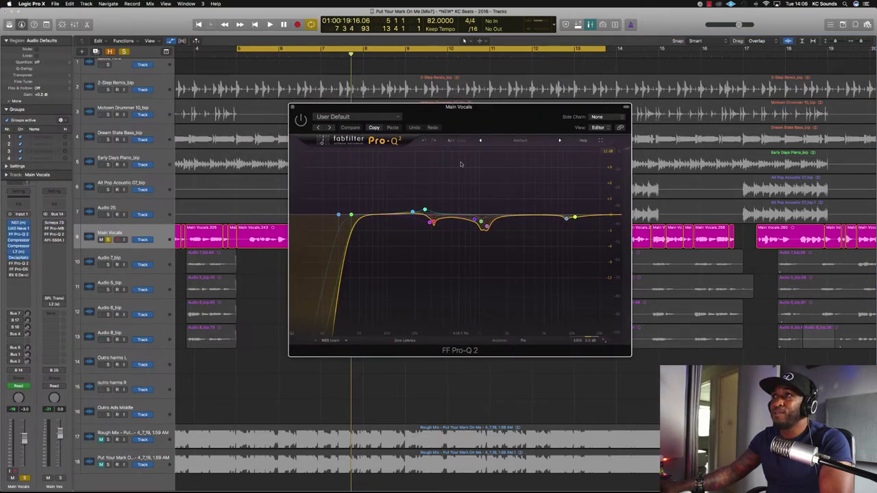
left_click(19, 235)
left_click_drag(472, 132, 434, 207)
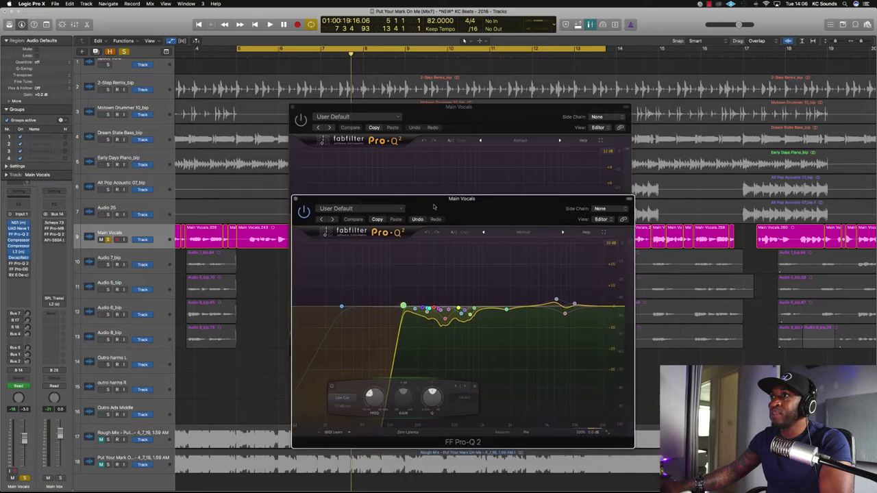
left_click(295, 199)
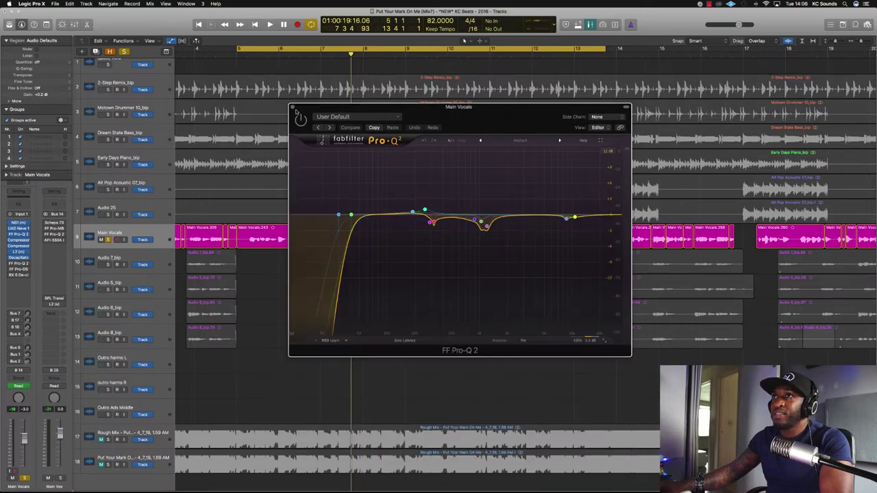
key("space")
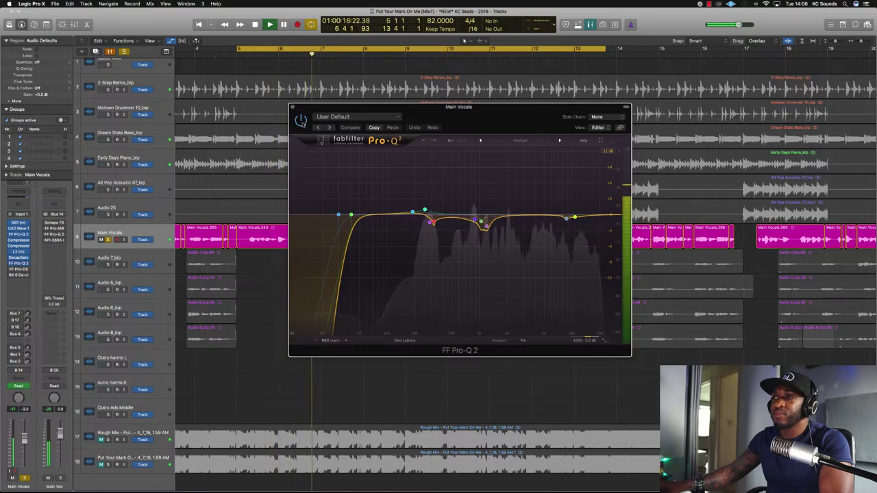
key("space")
left_click(293, 107)
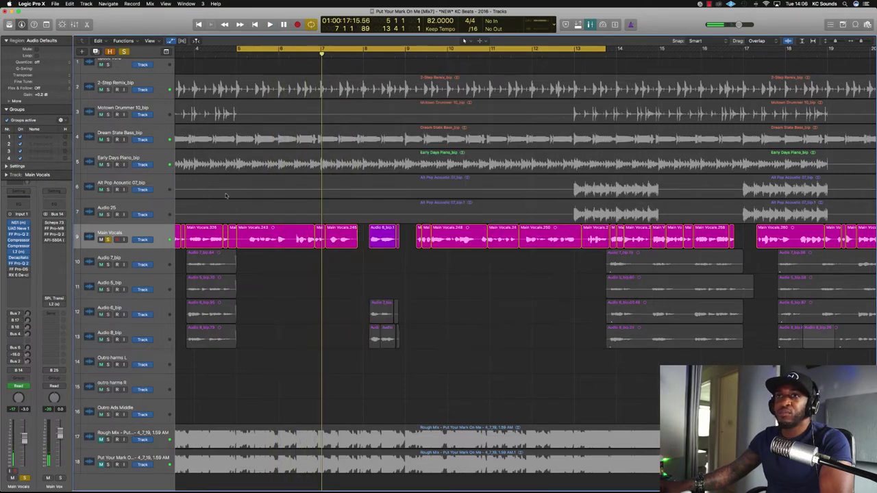
Step: Reopen the first Pro-Q 2 EQ and check its high-shelf band settings
left_click(19, 263)
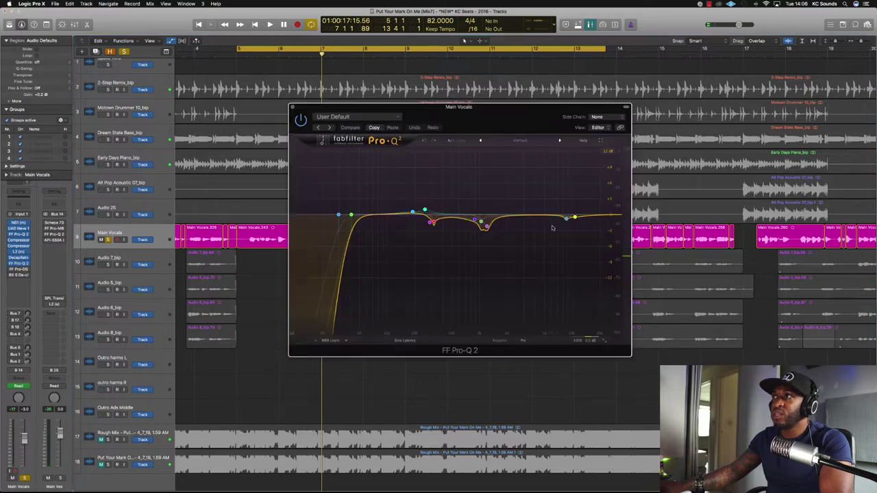
left_click(573, 219)
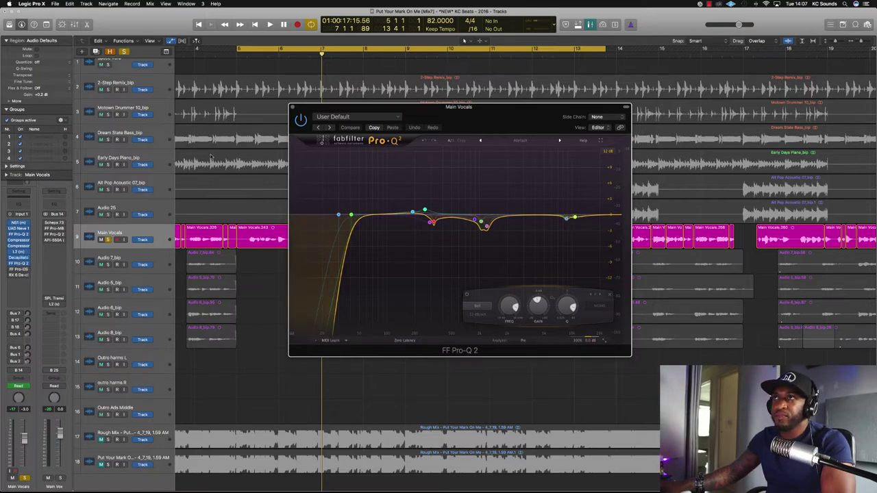
left_click(293, 108)
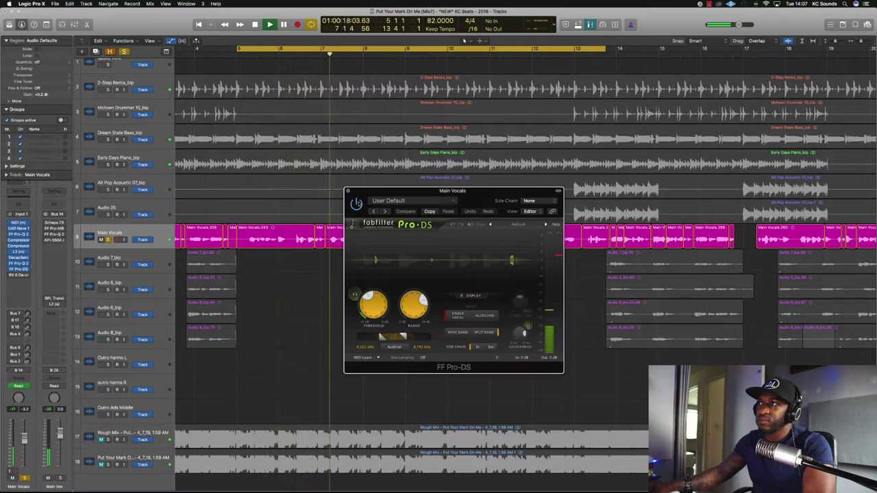
Step: Stop playback, close the FF Pro-DS window, and bring up RX 6 De-click
key("space")
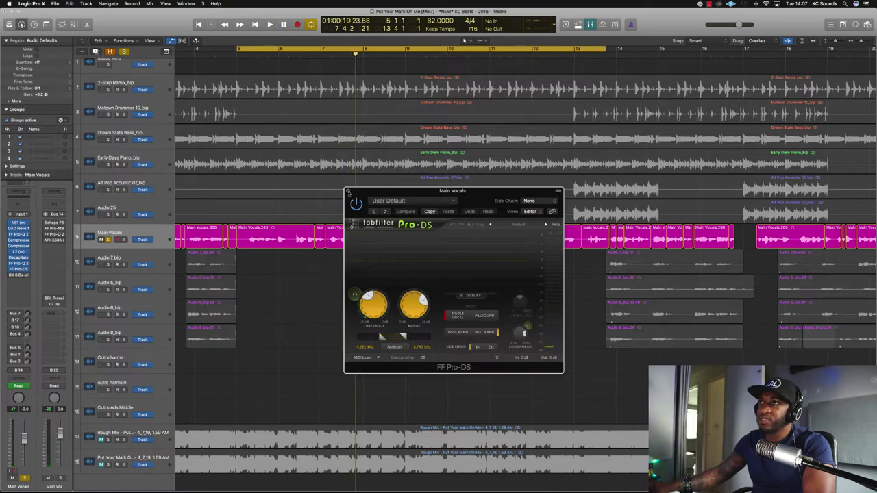
left_click(348, 191)
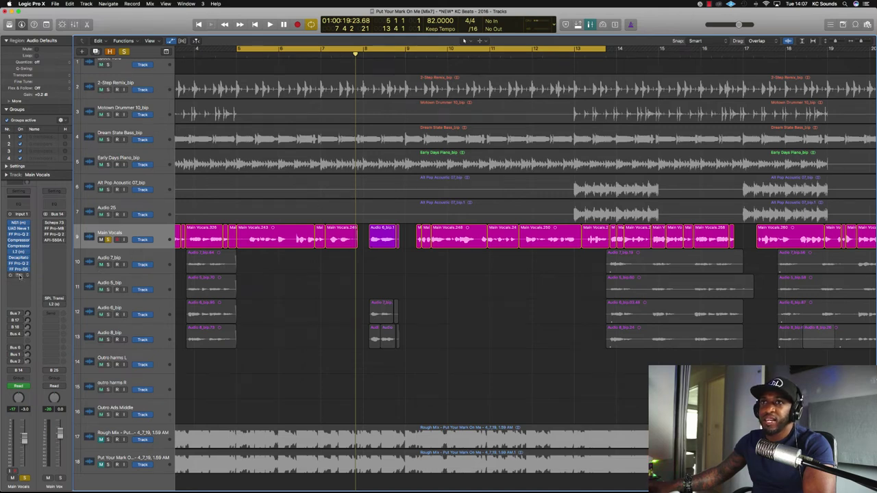
left_click_drag(180, 58, 530, 277)
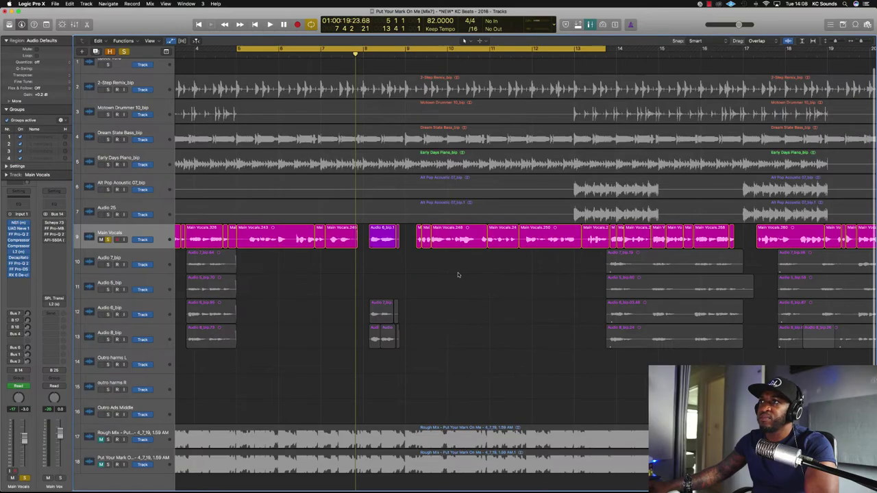
key("space")
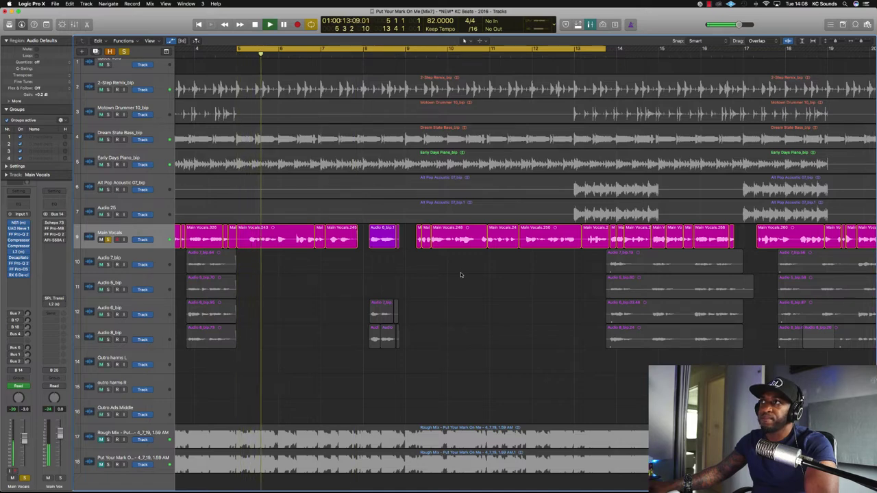
key("space")
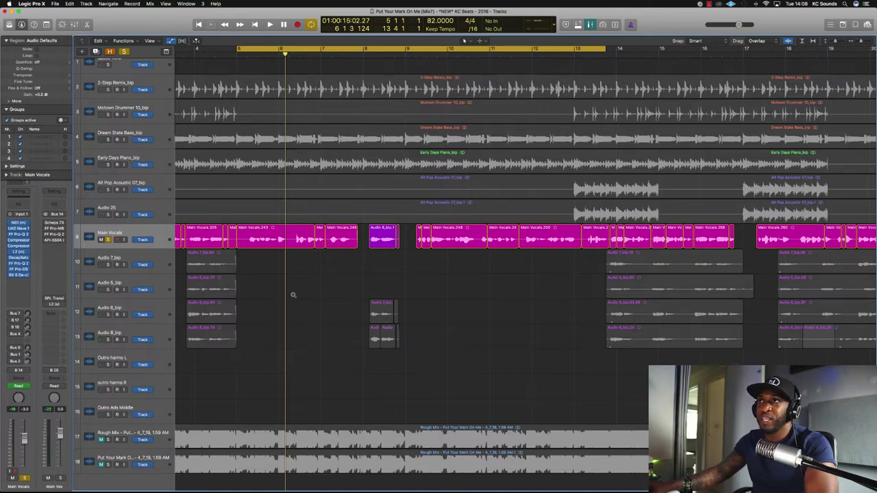
scroll(293, 296, "down", 1)
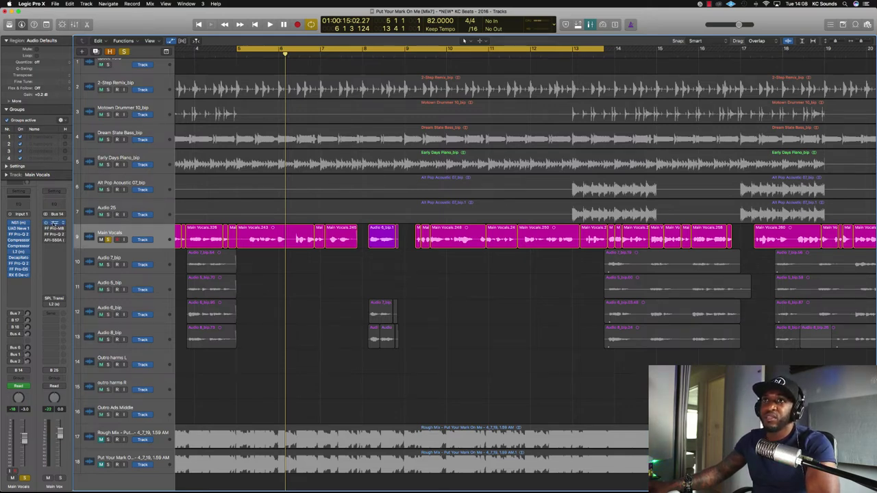
Step: Open the Scheps 73 and FF Pro-MB inserts on the Main Vox bus
left_click(54, 223)
left_click_drag(176, 38, 601, 125)
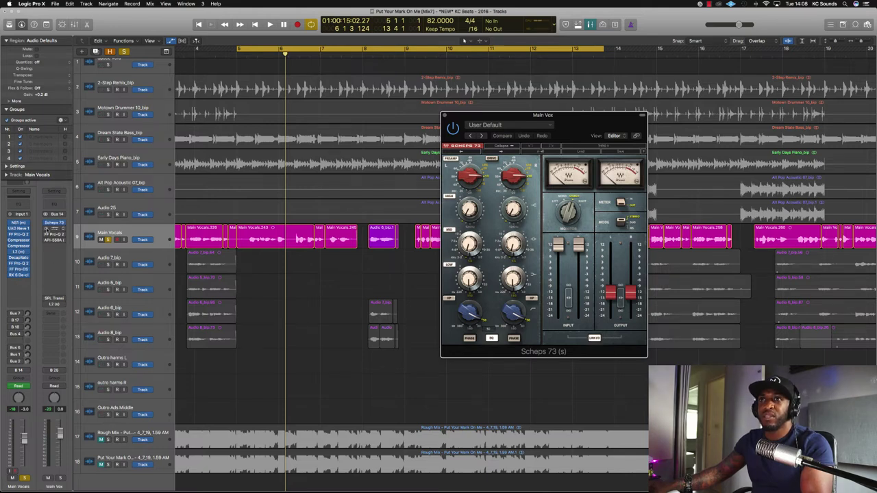
left_click(55, 229)
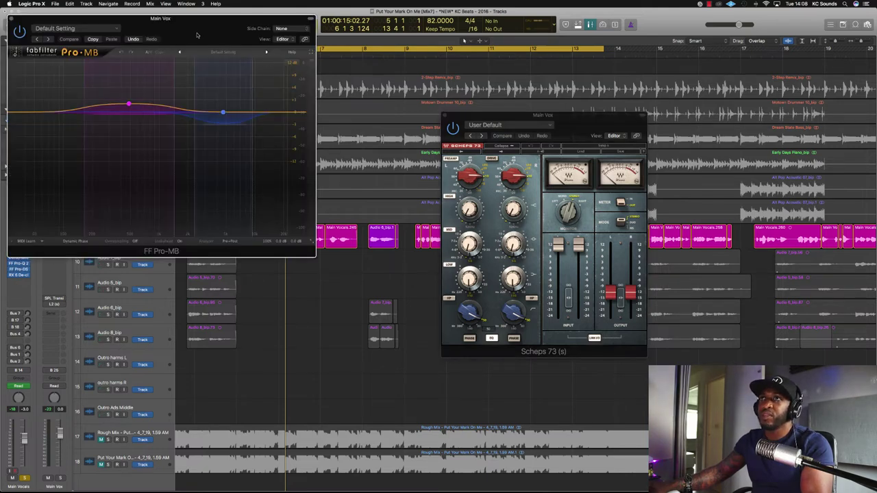